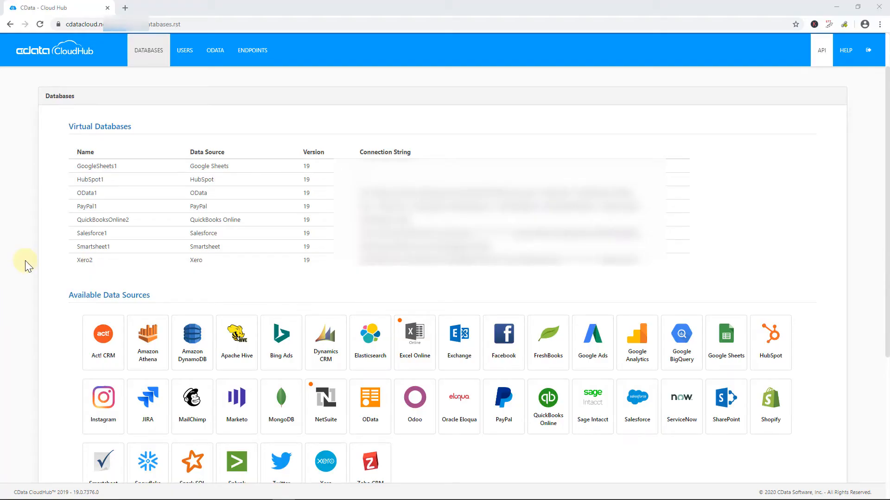
Add a Twitter virtual database from the available data sources and authorize CData Connector for Twitter to access the account
{"action": "scroll", "coordinate": [102, 287], "scroll_direction": "down", "scroll_amount": 4}
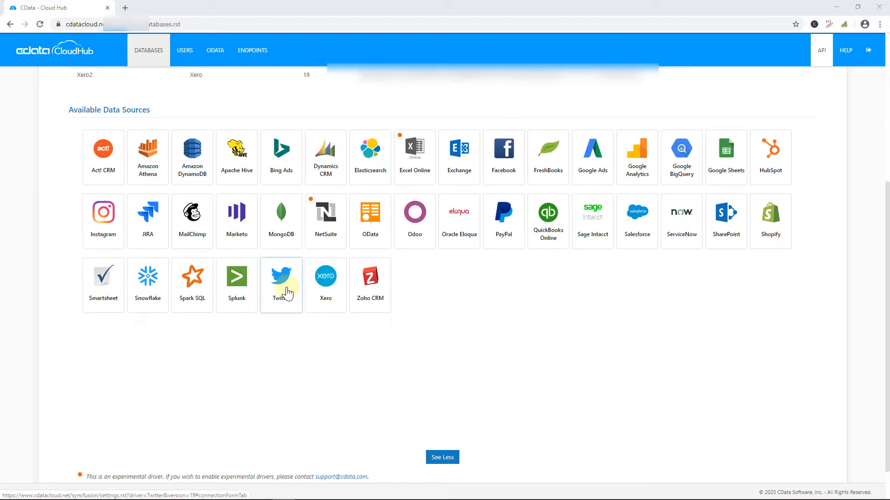
{"action": "left_click", "coordinate": [281, 284]}
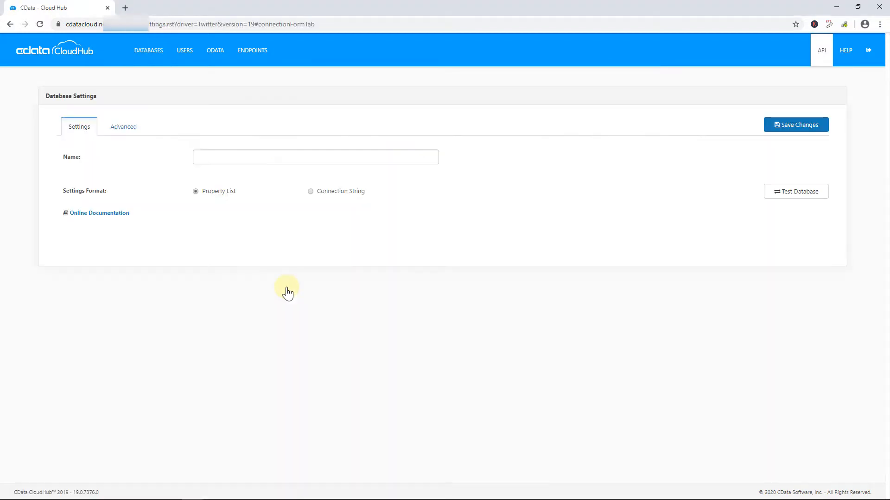
{"action": "left_click", "coordinate": [796, 215]}
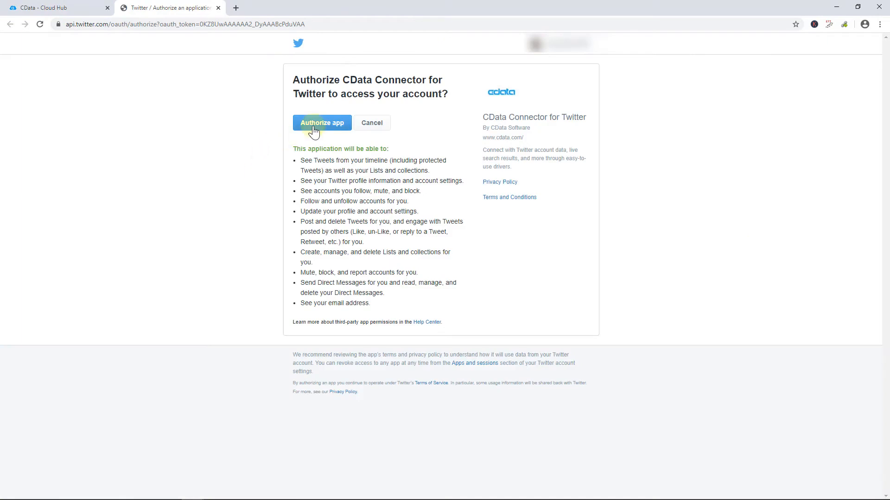
{"action": "left_click", "coordinate": [313, 129]}
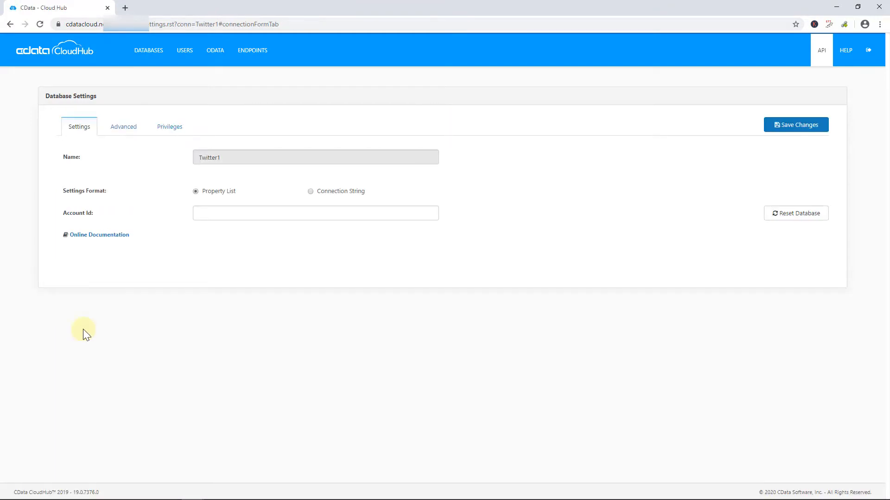
Review the virtual databases list and open the connection endpoints
{"action": "left_click", "coordinate": [150, 52]}
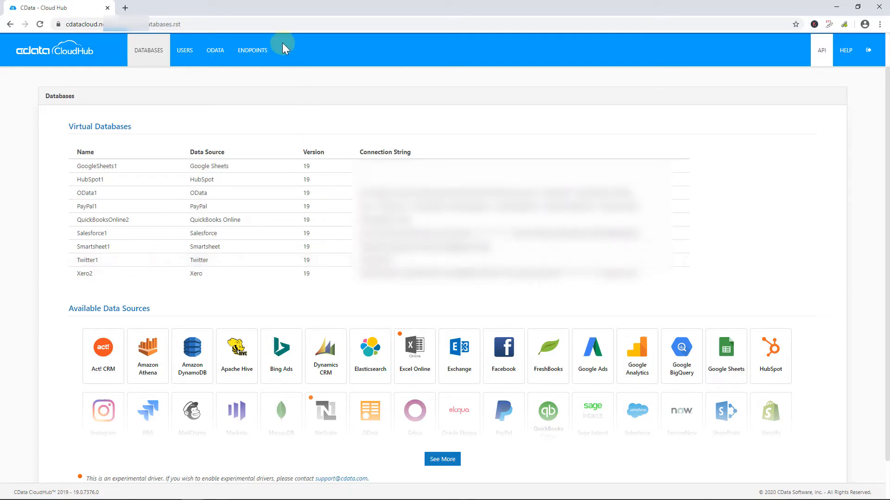
{"action": "left_click", "coordinate": [255, 51]}
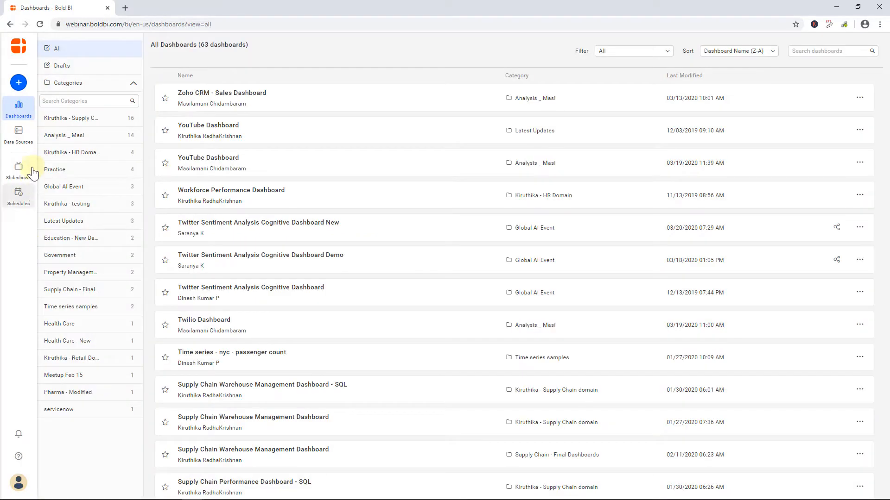
Switch to Bold BI and start a new data source with the MySQL connector from the SQL category
{"action": "left_click", "coordinate": [19, 136]}
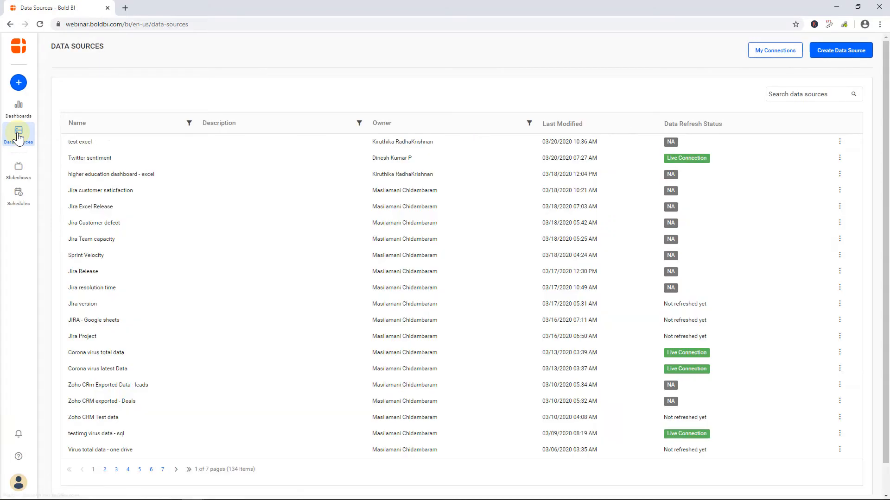
{"action": "left_click", "coordinate": [857, 55]}
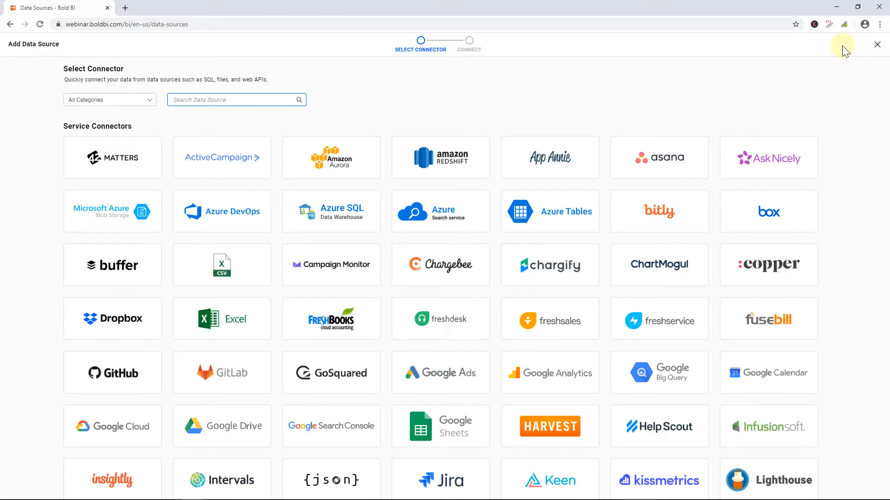
{"action": "left_click", "coordinate": [141, 99]}
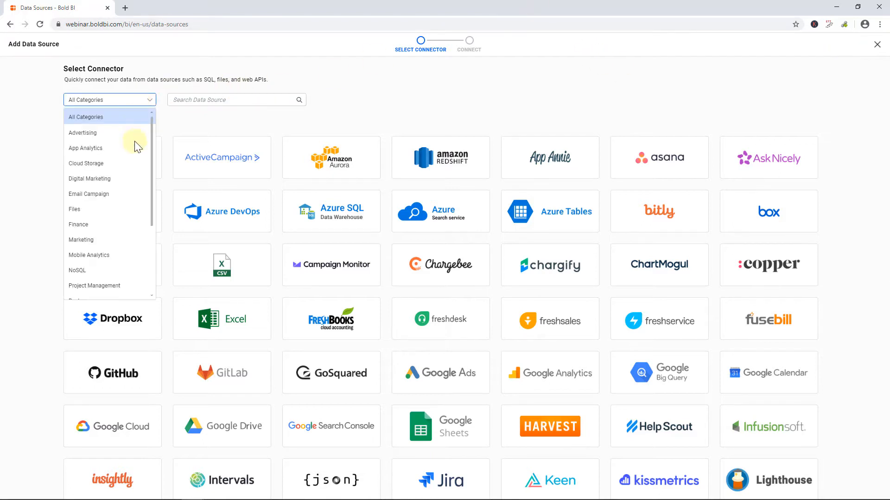
{"action": "scroll", "coordinate": [99, 243], "scroll_direction": "down", "scroll_amount": 1}
{"action": "scroll", "coordinate": [98, 244], "scroll_direction": "down", "scroll_amount": 1}
{"action": "left_click", "coordinate": [96, 236]}
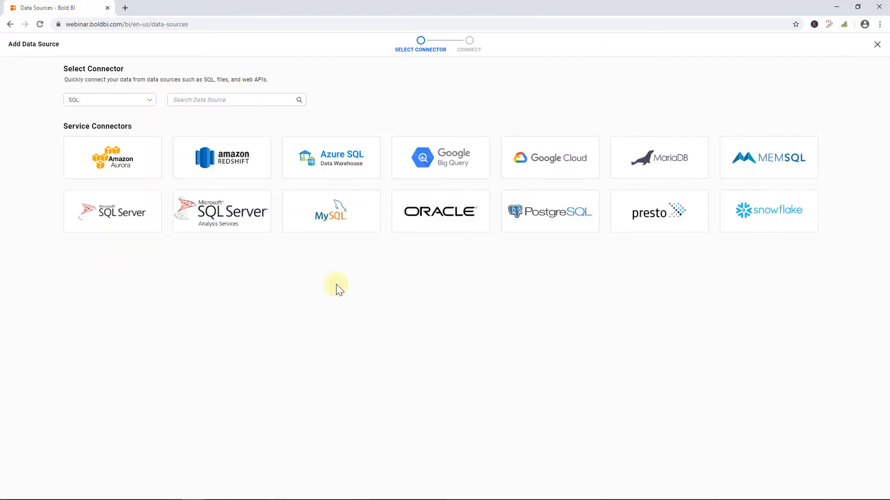
{"action": "left_click", "coordinate": [343, 231]}
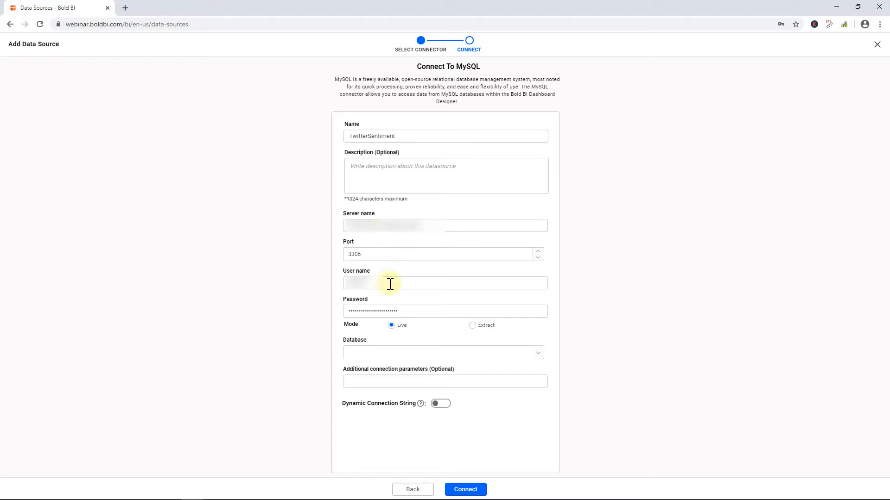
Select the Twitter database for the TwitterSentiment MySQL data source and connect to it in Live mode
{"action": "left_click", "coordinate": [536, 356]}
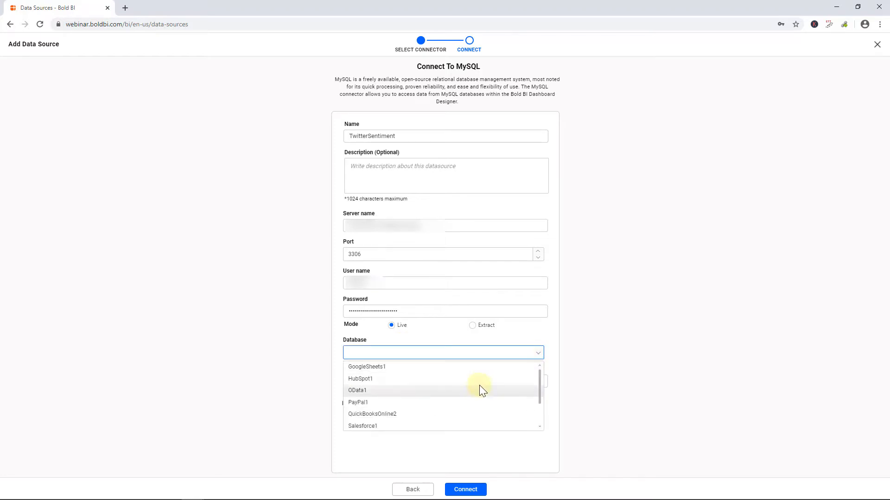
{"action": "scroll", "coordinate": [479, 391], "scroll_direction": "down", "scroll_amount": 2}
{"action": "left_click", "coordinate": [411, 412]}
{"action": "left_click", "coordinate": [465, 491]}
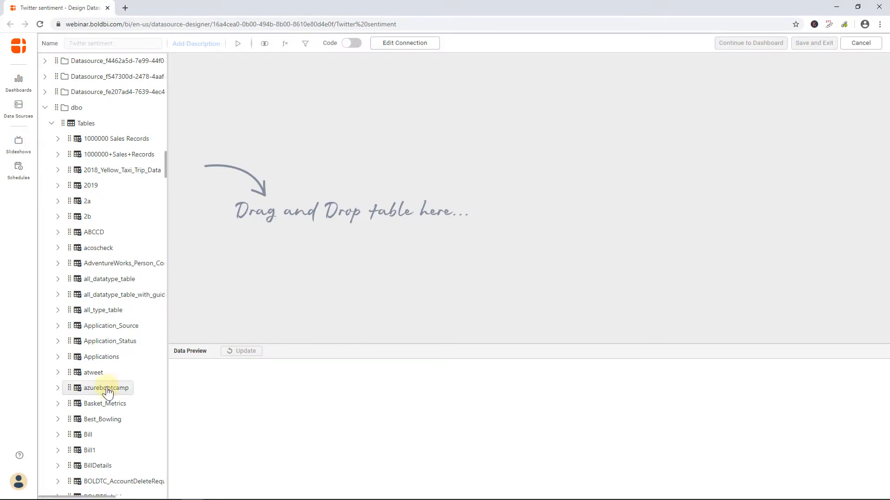
Add the azurebootcamp table to the Twitter sentiment data source, refresh its data preview, and save and exit
{"action": "left_click_drag", "start_coordinate": [107, 392], "coordinate": [387, 139]}
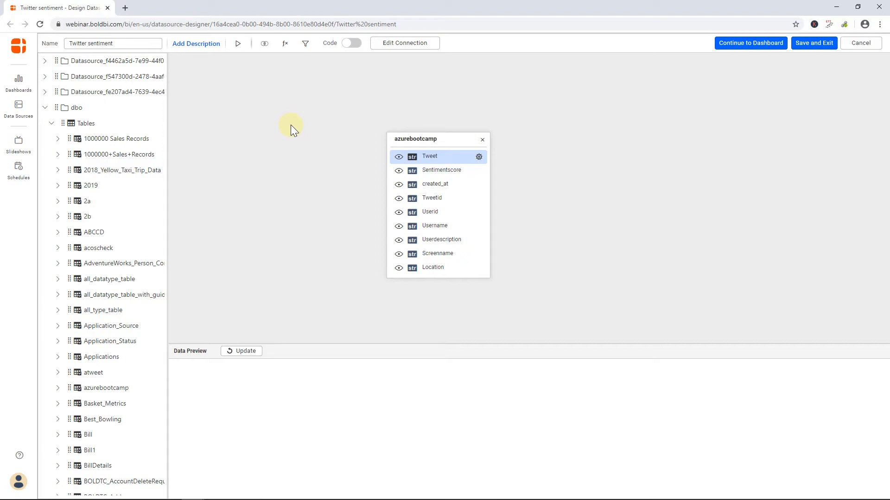
{"action": "left_click", "coordinate": [241, 353]}
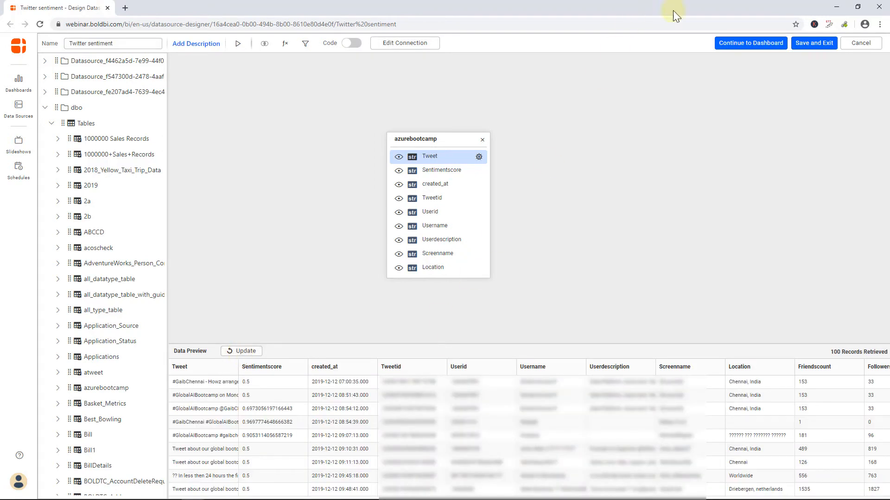
{"action": "left_click", "coordinate": [733, 50]}
{"action": "left_click", "coordinate": [817, 43]}
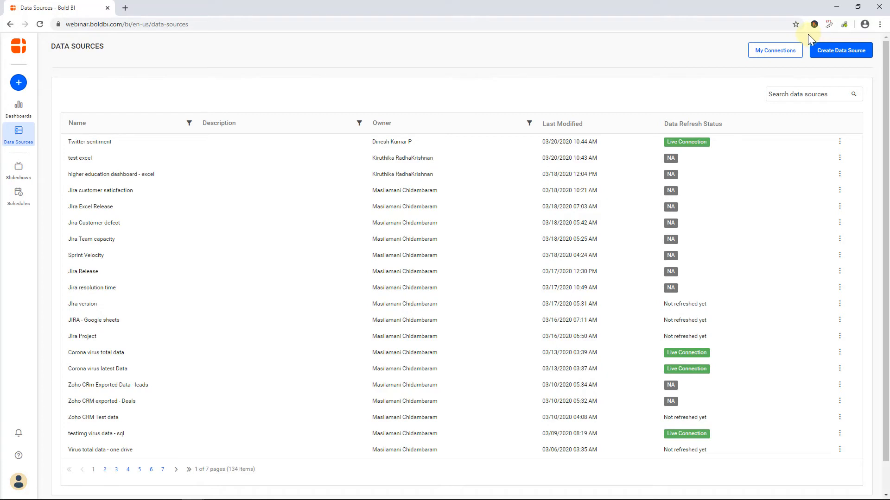
Create a dashboard from scratch named "Twitter Sentiment Analysis Cognitive Dashboards" and open it for design
{"action": "left_click", "coordinate": [11, 88]}
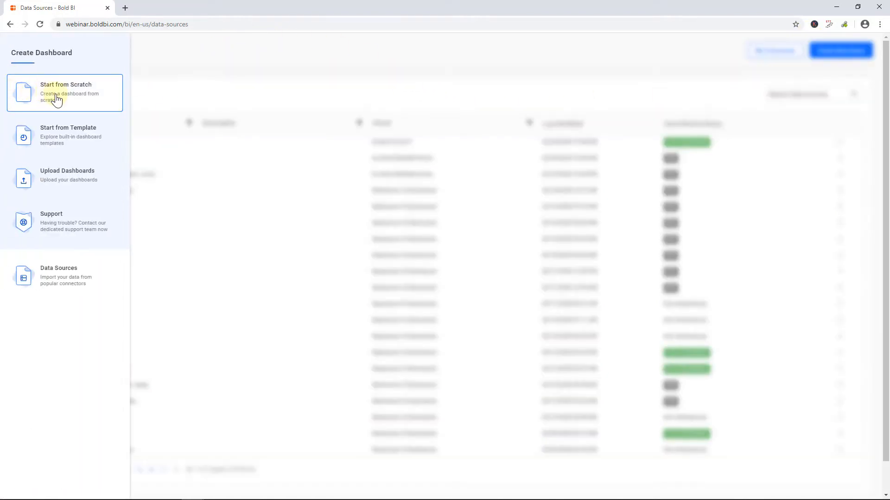
{"action": "left_click", "coordinate": [57, 99]}
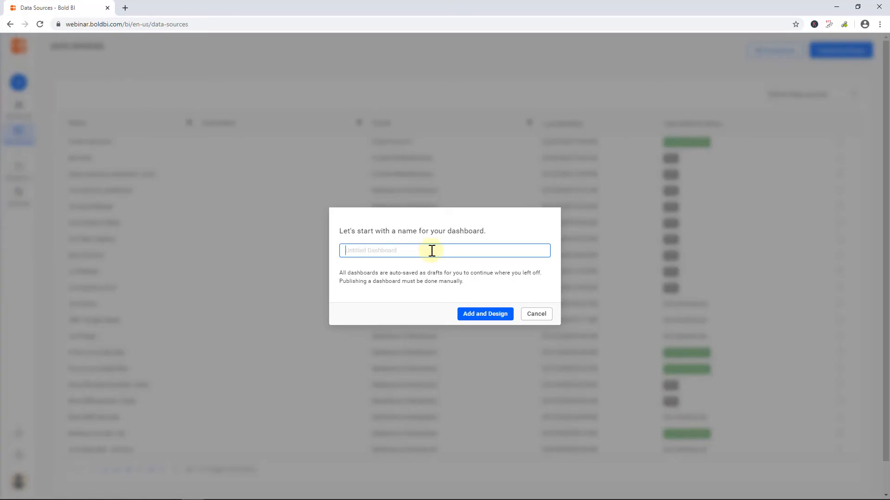
{"action": "type", "text": "Twitter Sentiment Analysis Cognitive Dashboards"}
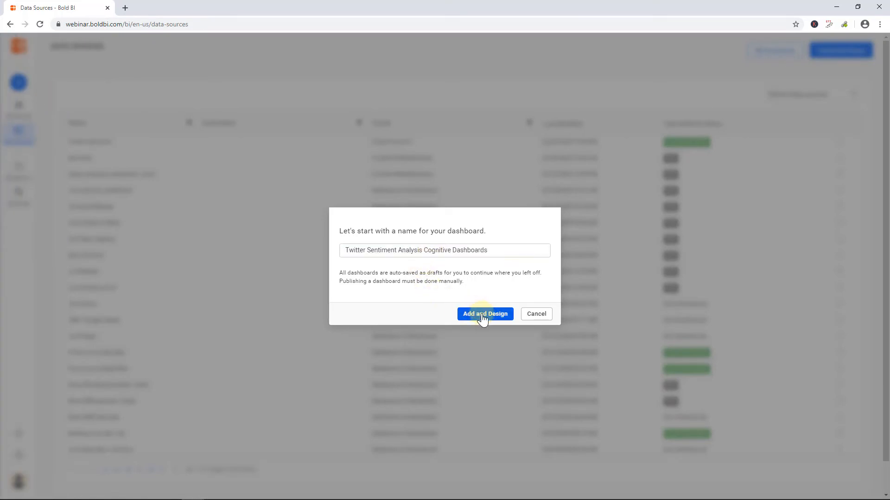
{"action": "left_click", "coordinate": [483, 314]}
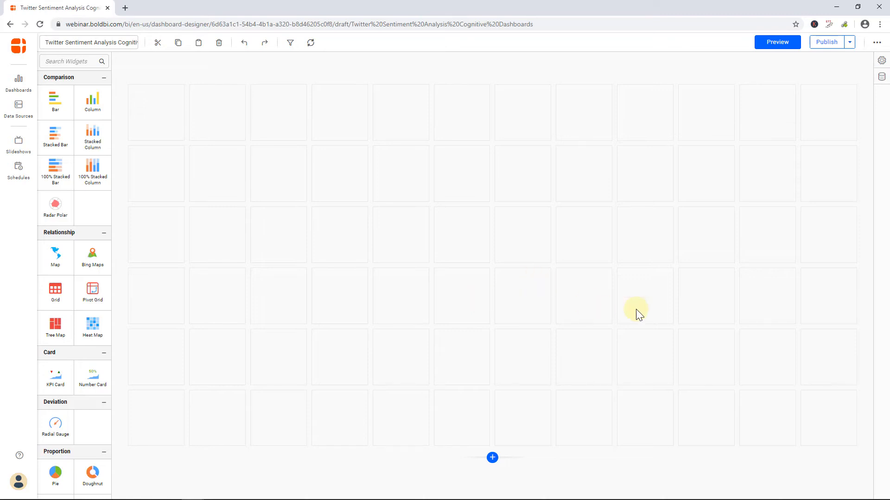
Add the existing Twitter sentiment data source to the dashboard
{"action": "left_click", "coordinate": [882, 77]}
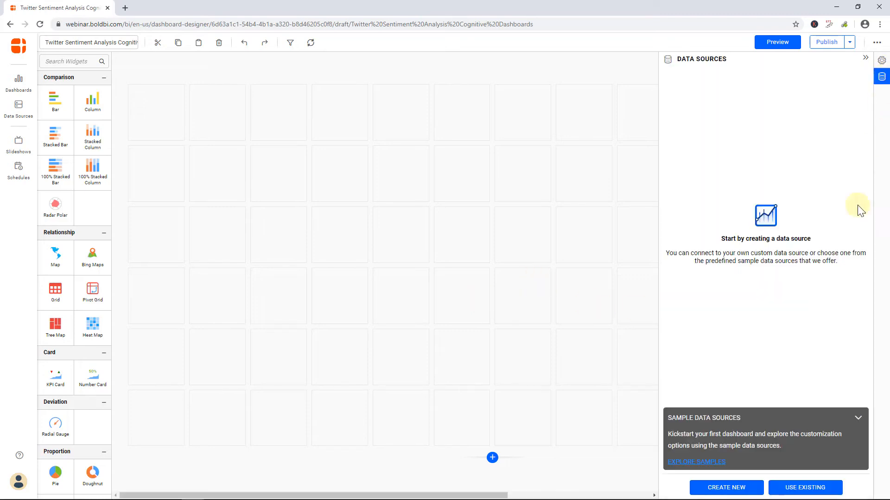
{"action": "left_click", "coordinate": [795, 487]}
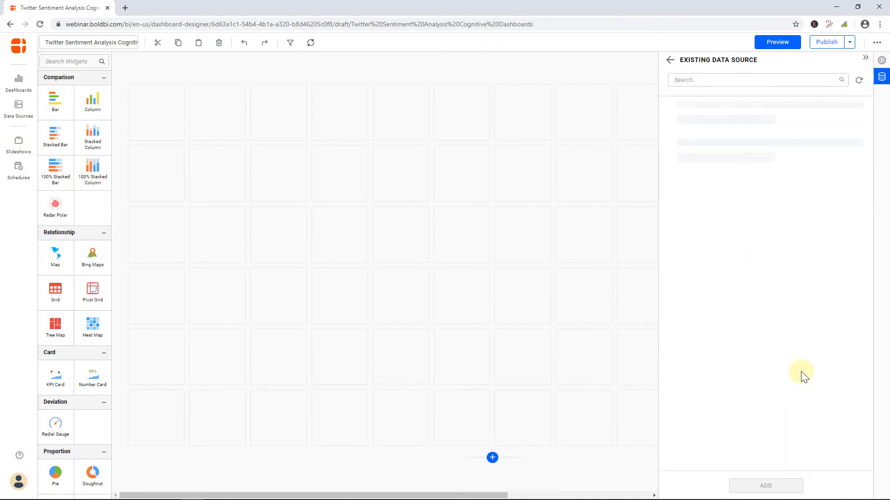
{"action": "left_click", "coordinate": [767, 157]}
{"action": "left_click", "coordinate": [759, 492]}
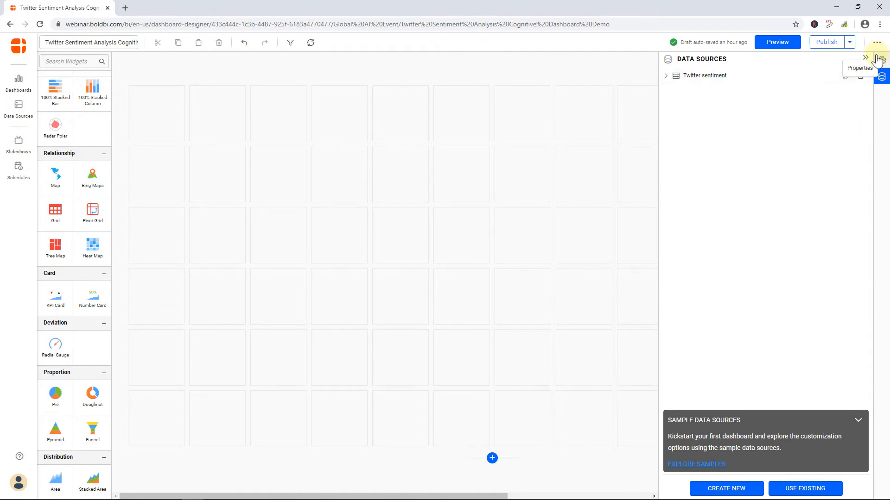
Place a Grid widget about five cells wide and three high on the lower canvas, with Sentimentscore and Tweet as columns
{"action": "left_click_drag", "start_coordinate": [56, 304], "coordinate": [146, 293]}
{"action": "left_click_drag", "start_coordinate": [182, 324], "coordinate": [428, 446]}
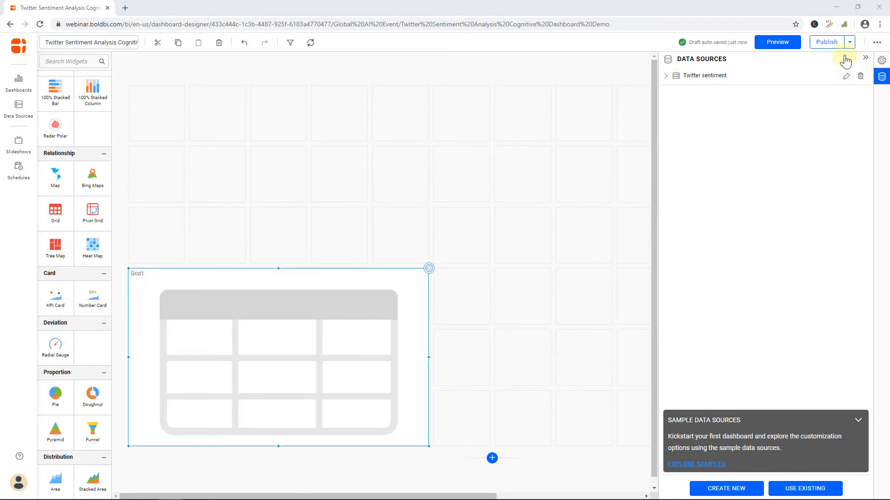
{"action": "left_click", "coordinate": [881, 60]}
{"action": "left_click", "coordinate": [757, 62]}
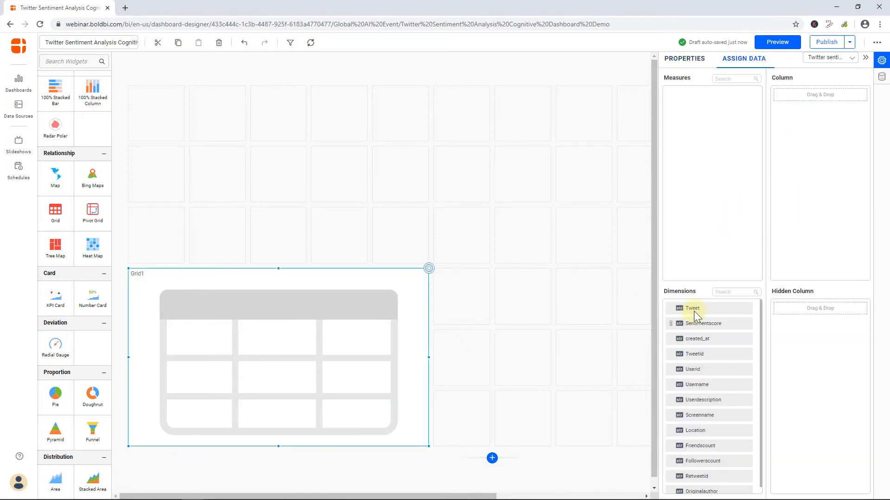
{"action": "left_click_drag", "start_coordinate": [695, 323], "coordinate": [788, 98]}
{"action": "left_click_drag", "start_coordinate": [706, 307], "coordinate": [782, 108]}
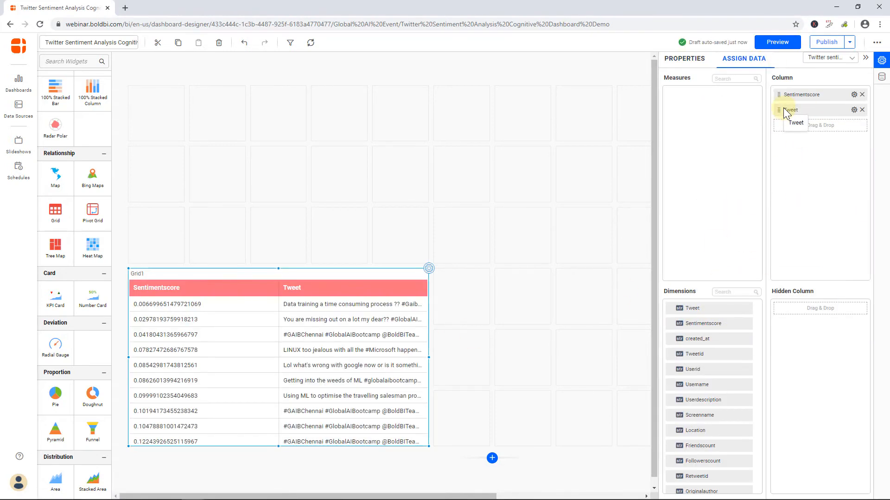
Rename the grid widget "Sentiment score of tweets"
{"action": "left_click", "coordinate": [684, 59]}
{"action": "double_click", "coordinate": [711, 89]}
{"action": "type", "text": "Sentiment score of tweets"}
{"action": "left_click", "coordinate": [796, 340]}
Change the grid's background formatting color to blue and apply it
{"action": "scroll", "coordinate": [796, 340], "scroll_direction": "down", "scroll_amount": 3}
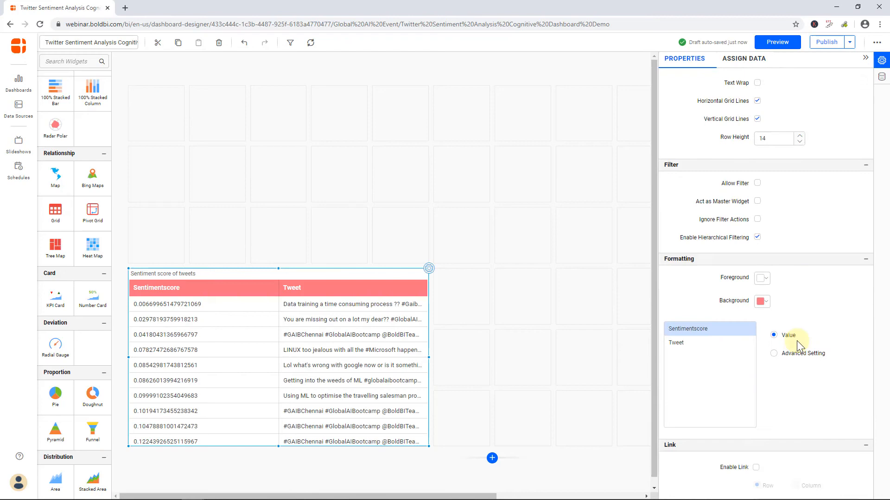
{"action": "left_click", "coordinate": [765, 301]}
{"action": "left_click", "coordinate": [782, 422]}
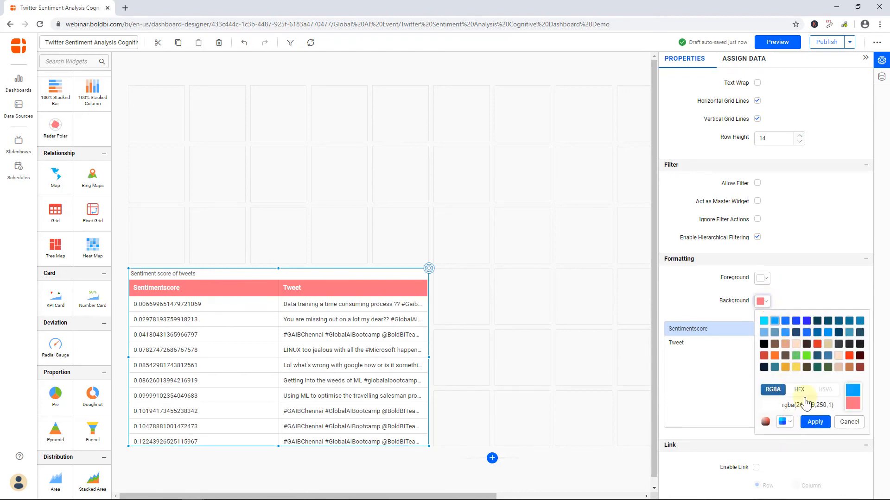
{"action": "left_click", "coordinate": [814, 421]}
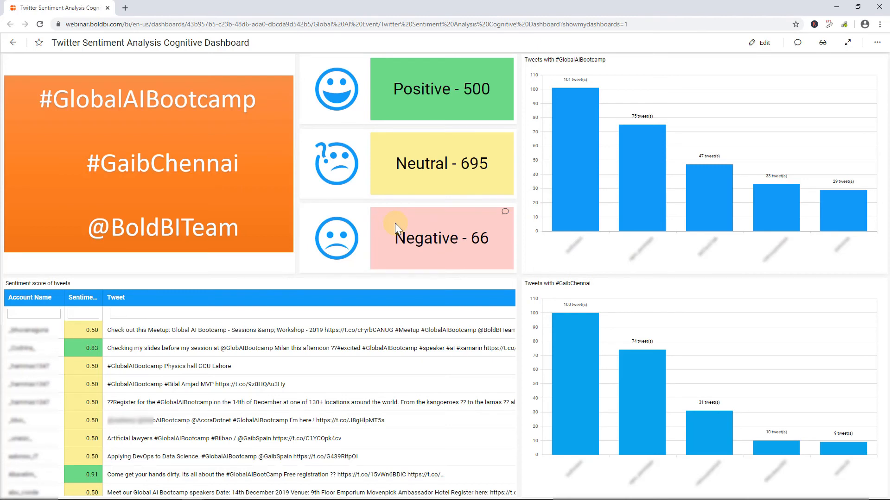
View the Bold BI blog posts on Cloud Hub data connectors, Twitter analytics and financial insights with Xero data
{"action": "left_click", "coordinate": [215, 499]}
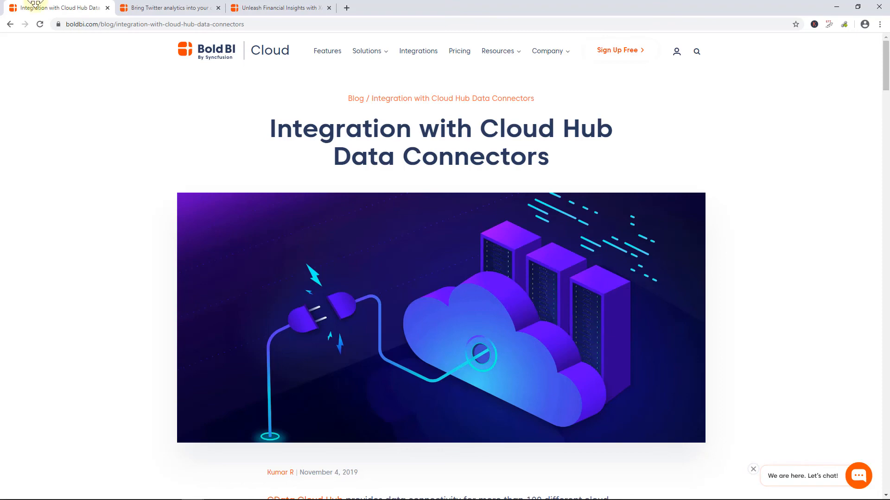
{"action": "left_click", "coordinate": [149, 7]}
{"action": "left_click", "coordinate": [265, 6]}
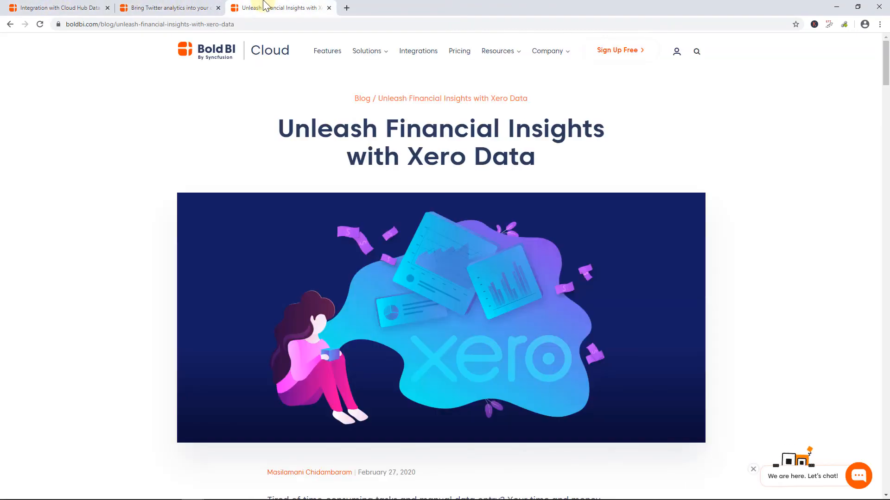